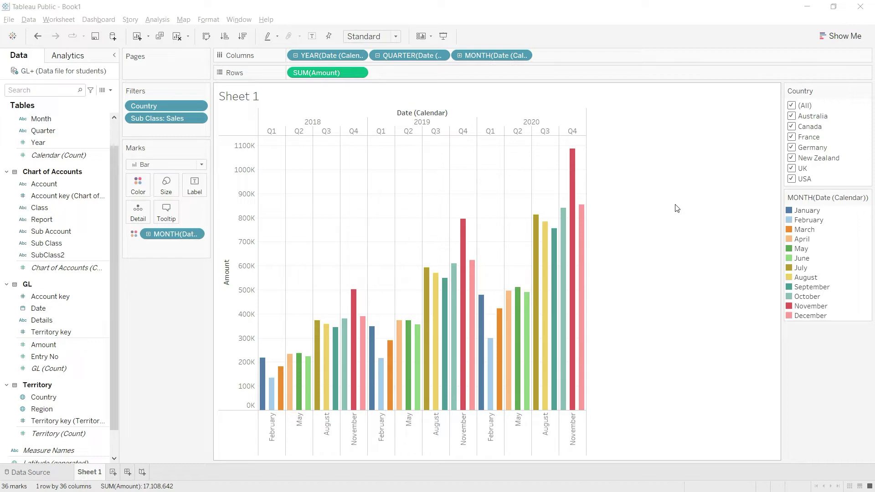
Start saving the workbook to Tableau Public and sign in to the account.
left_click(8, 20)
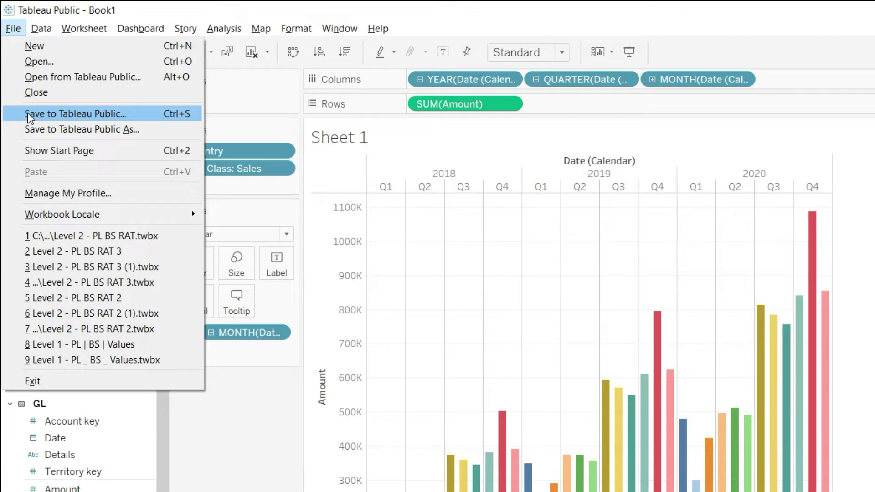
left_click(63, 114)
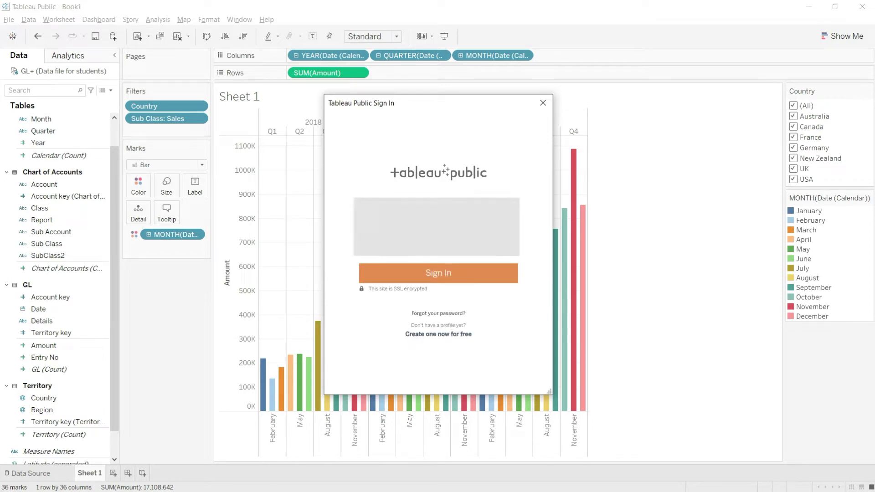
left_click(445, 277)
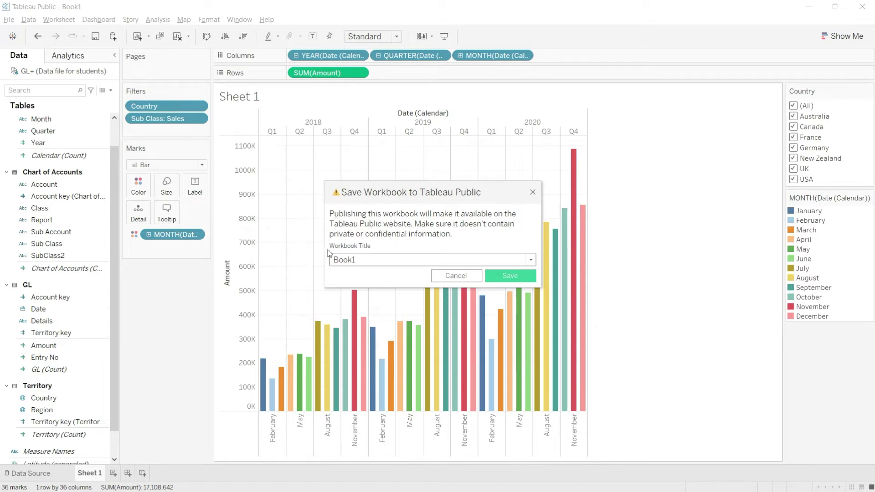
Publish the workbook to Tableau Public titled 'Section 1 file' instead of Book1.
key("BackSpace")
key("BackSpace")
key("BackSpace")
key("BackSpace")
key("BackSpace")
type("Section 1")
type(" file")
left_click(515, 276)
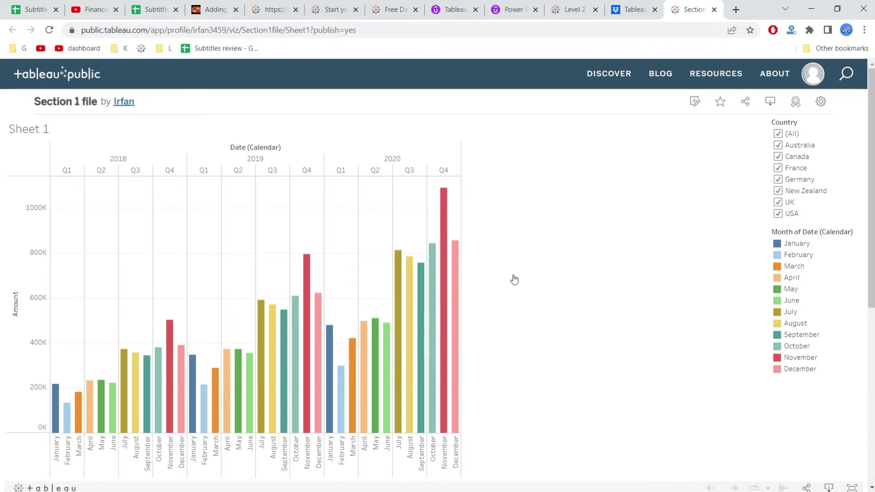
Download 'Section 1 file' as a Tableau Workbook (.twbx) in the Current version.
left_click(770, 106)
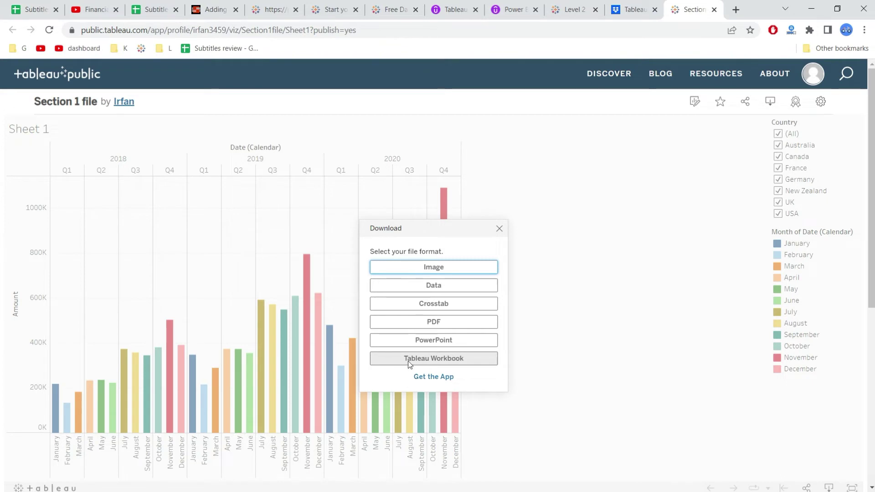
left_click(447, 360)
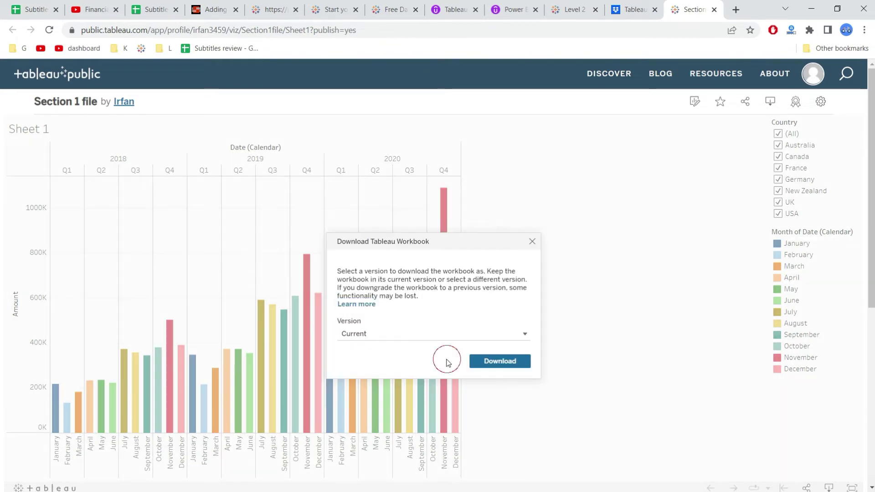
left_click(399, 335)
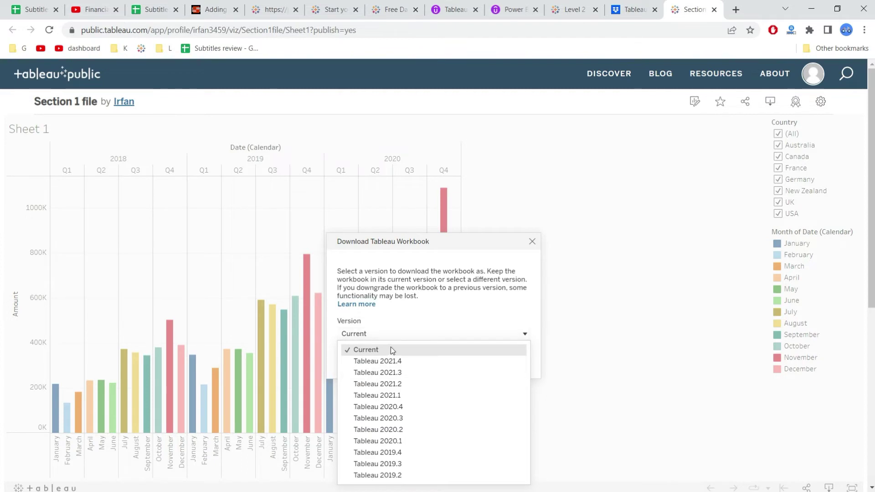
left_click(379, 349)
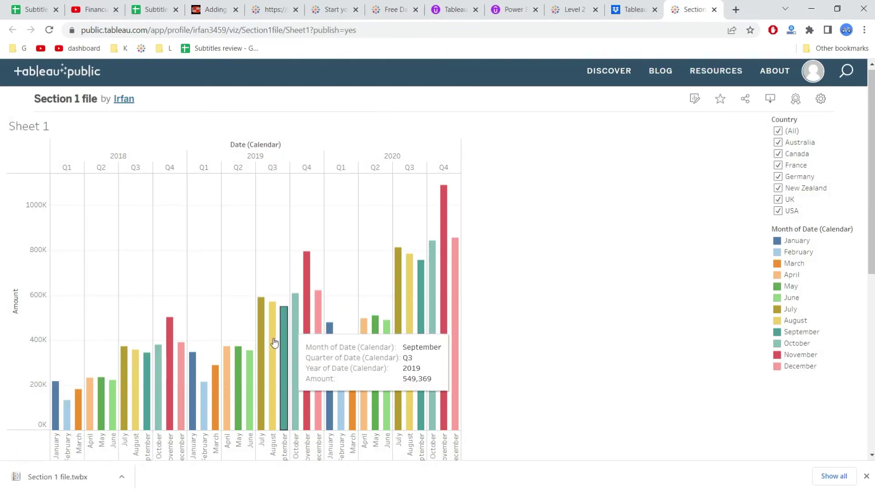
left_click(122, 476)
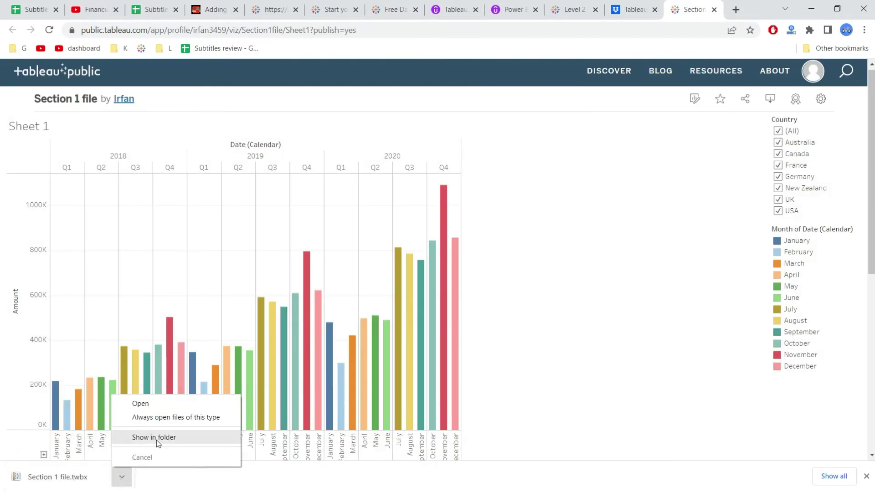
left_click(157, 440)
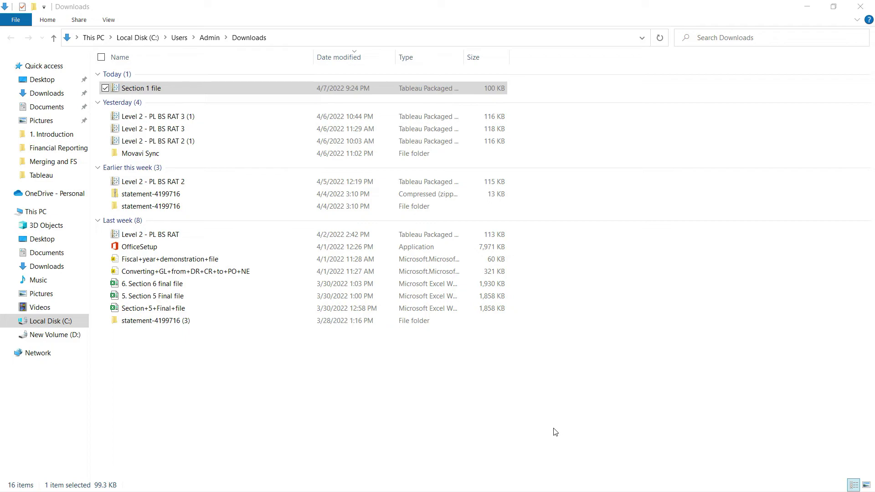
key("alt+Tab")
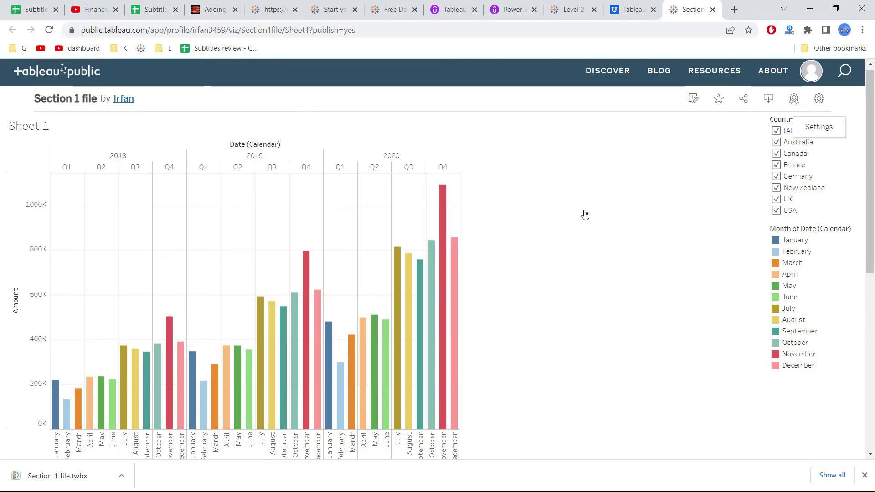
Turn off Show Viz on Profile and Allow Access for the Section 1 file viz.
left_click(820, 101)
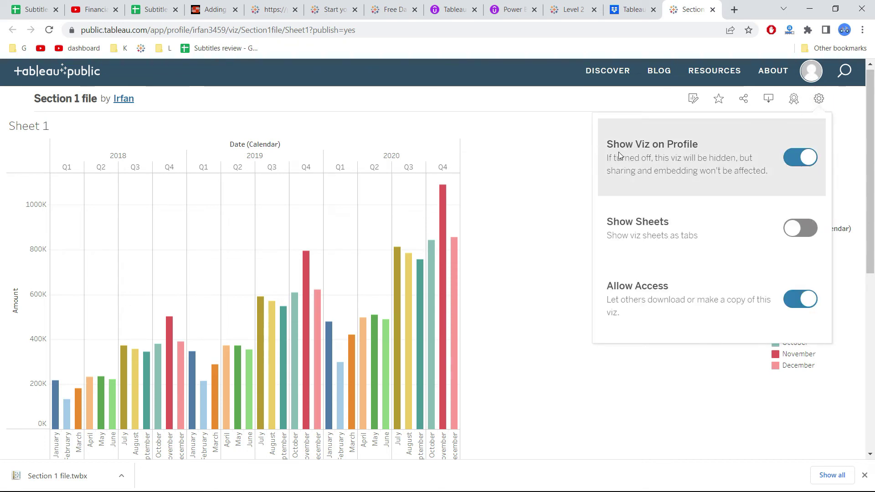
left_click(793, 157)
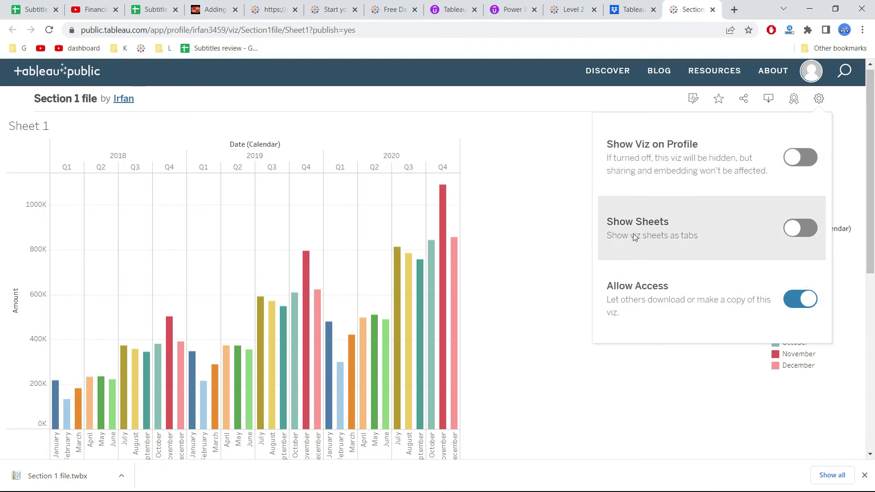
left_click(785, 298)
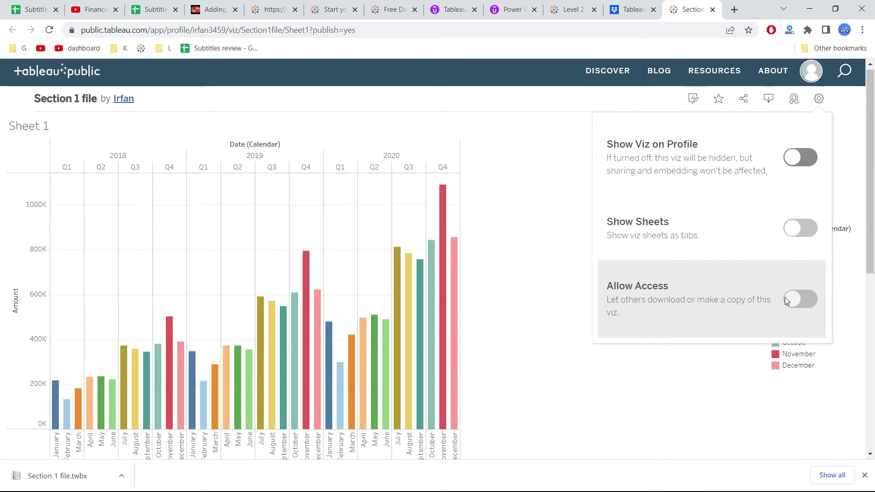
left_click(553, 179)
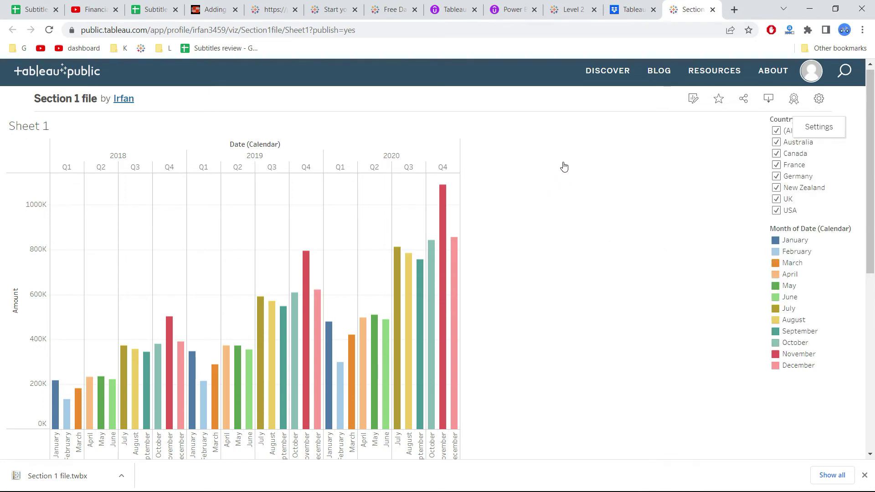
On the profile's viz list, open the hidden Section 1 file card's options menu.
left_click(123, 99)
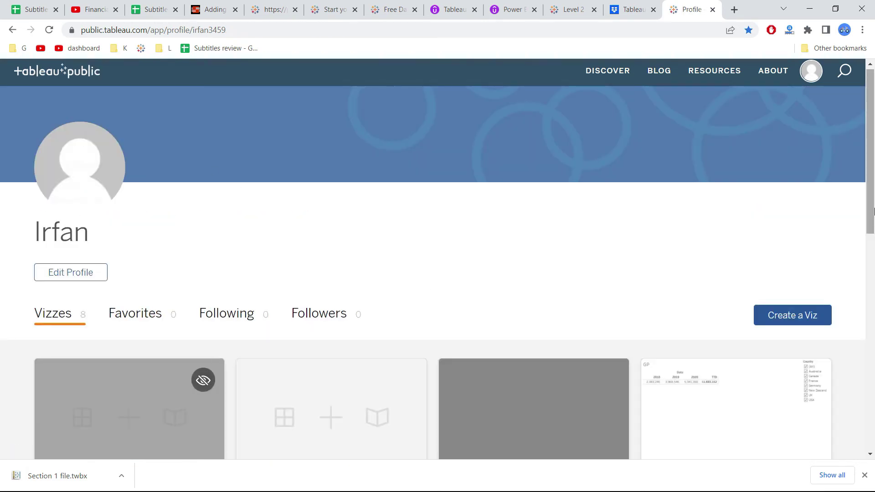
scroll(225, 341, "down", 1)
scroll(782, 275, "down", 3)
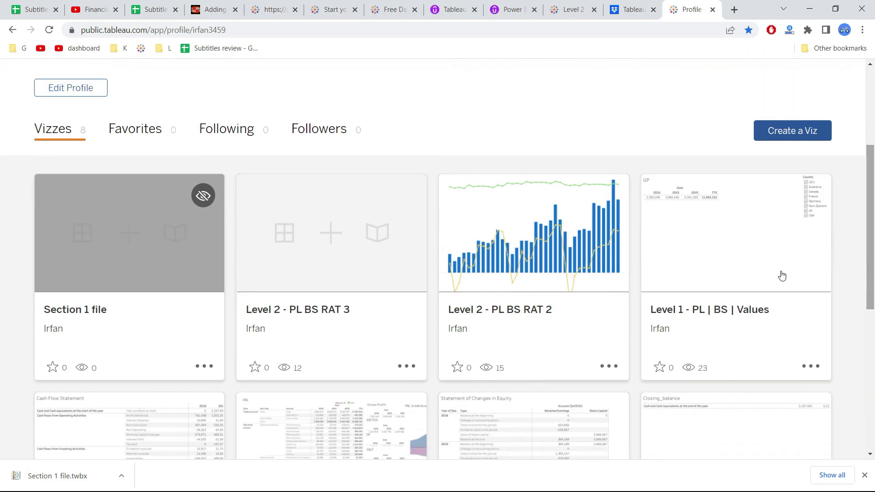
left_click(203, 366)
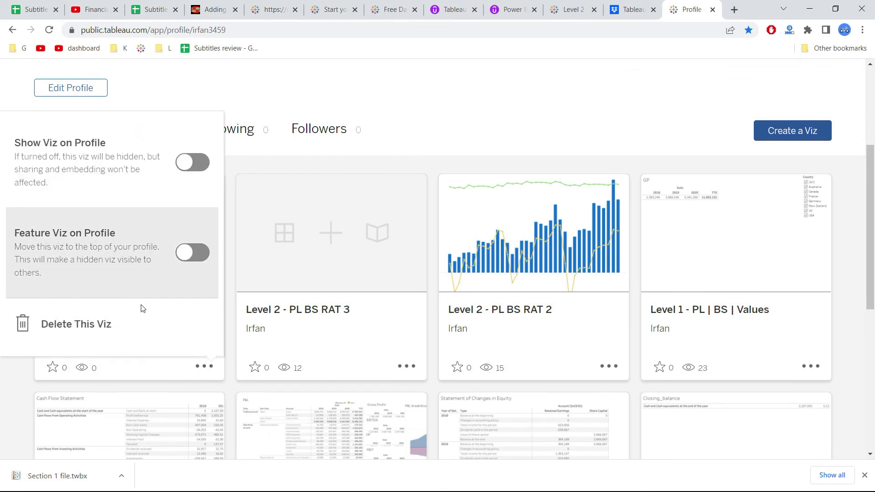